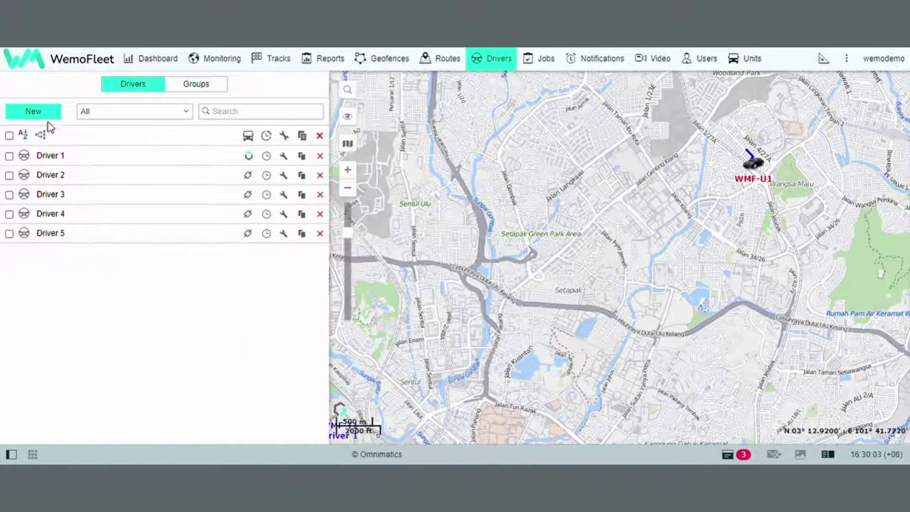
left_click(34, 111)
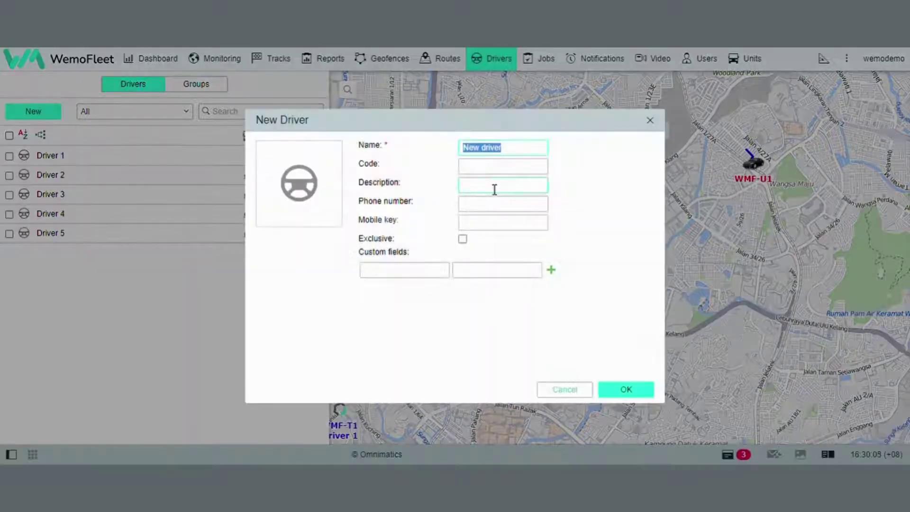
left_click(498, 185)
type("Driver")
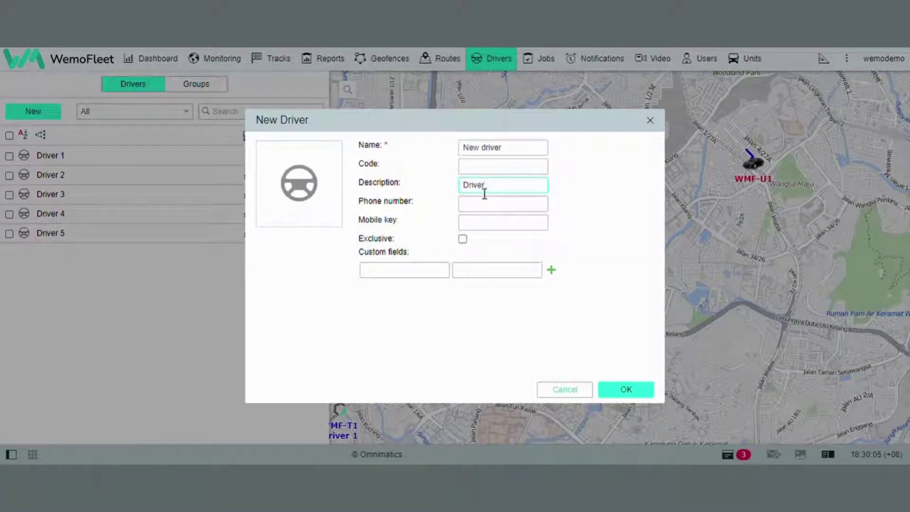
type(" 6")
left_click(497, 206)
type("+60")
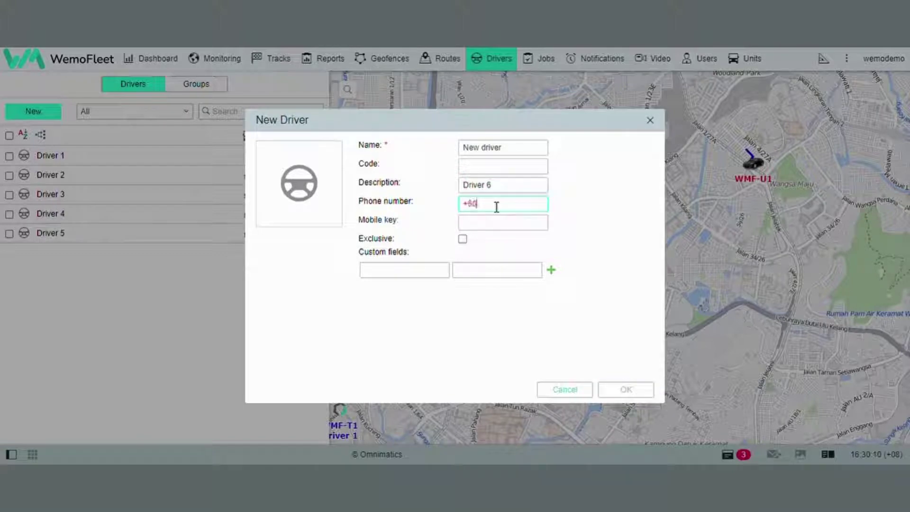
type("123456789")
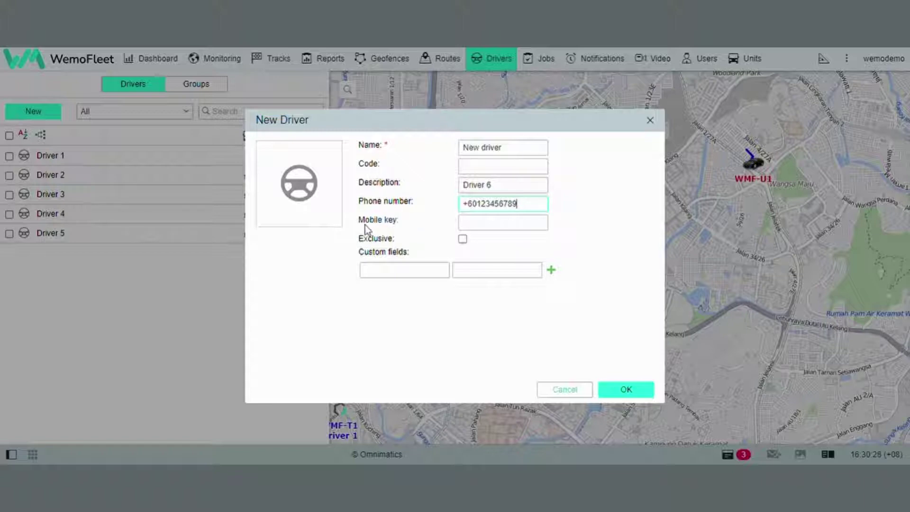
Enter the new driver's mobile key and mark the driver as exclusive.
left_click(476, 223)
type("T")
type("password")
left_click(463, 240)
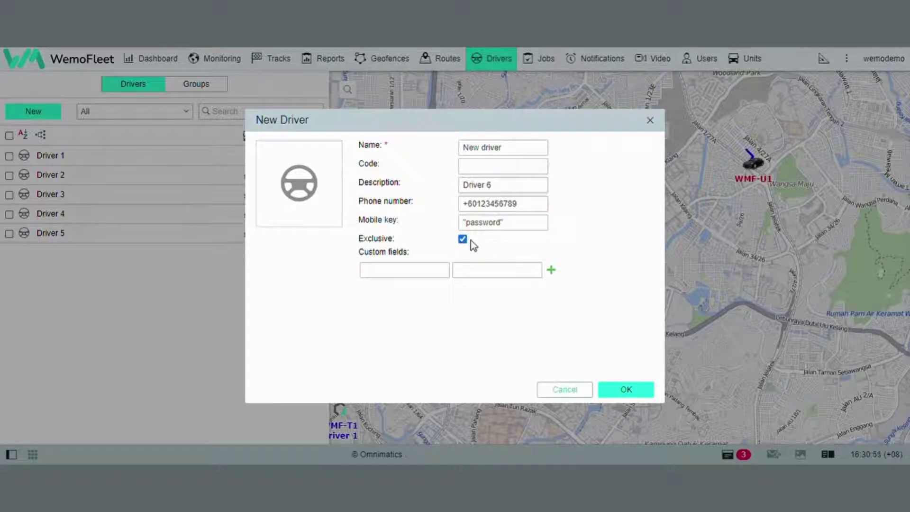
Add a 'Staff ID' custom field valued 'abc12345', then save and confirm the driver.
left_click(415, 271)
type("Staff ID")
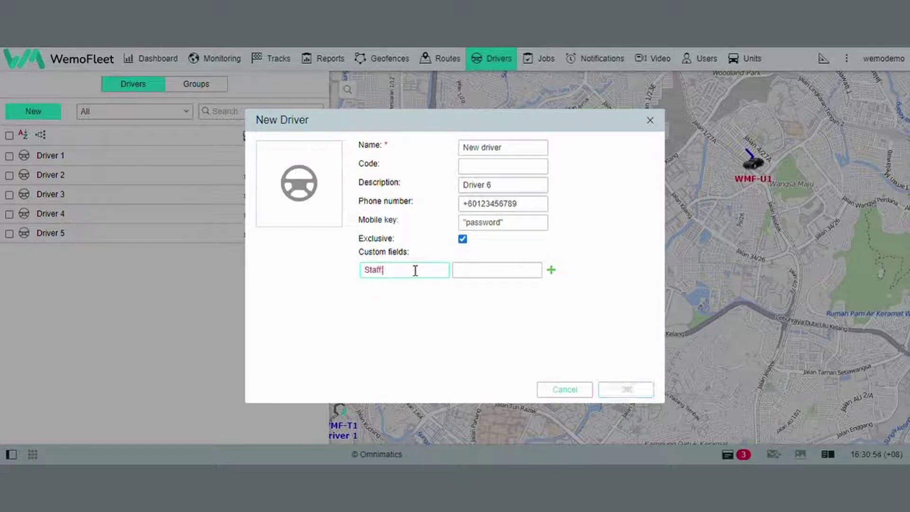
left_click(493, 271)
type("a")
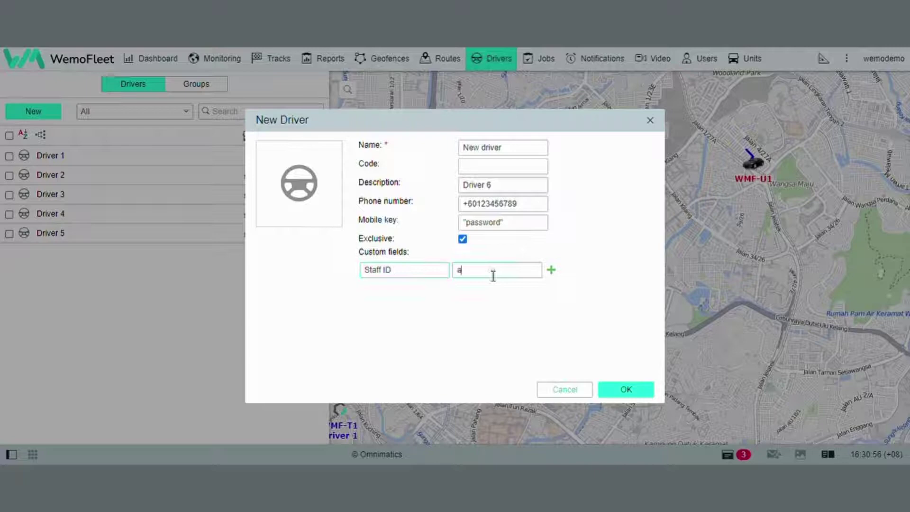
type("bc12345")
left_click(626, 390)
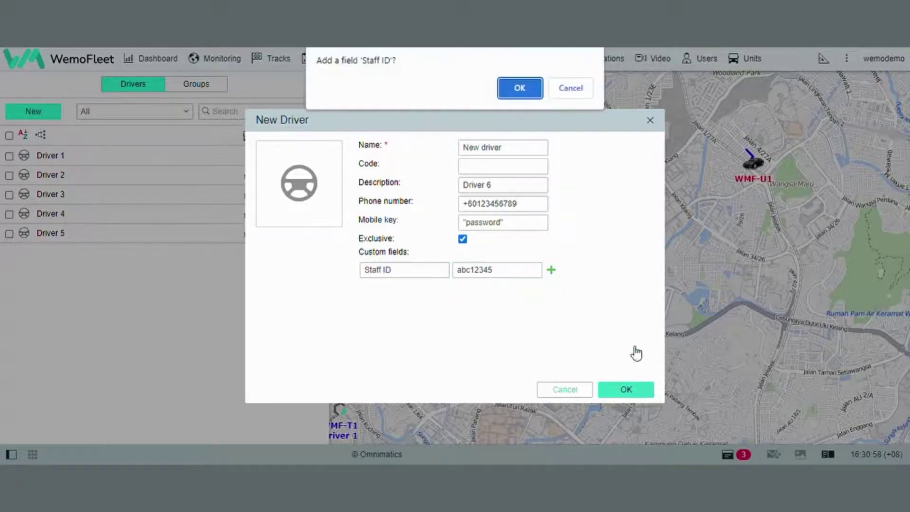
left_click(527, 86)
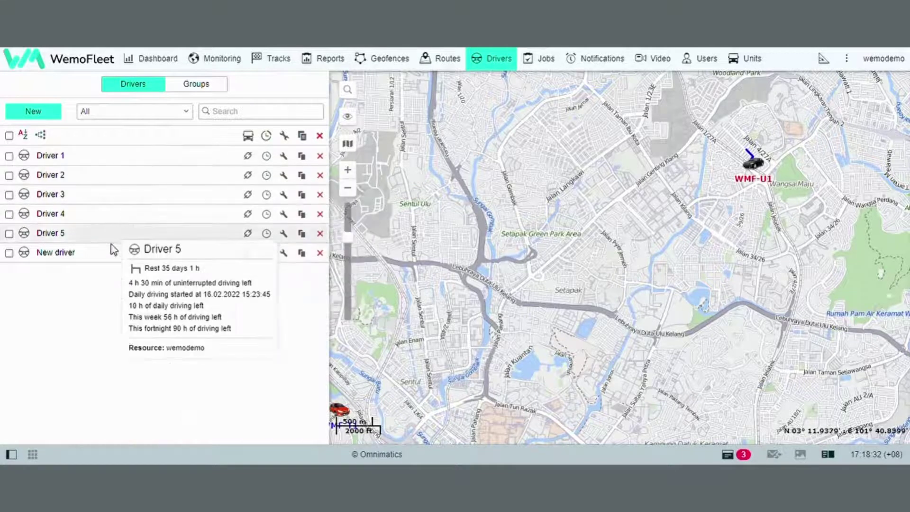
Assign Driver 1 to unit WMF-T1 from its row.
left_click(249, 156)
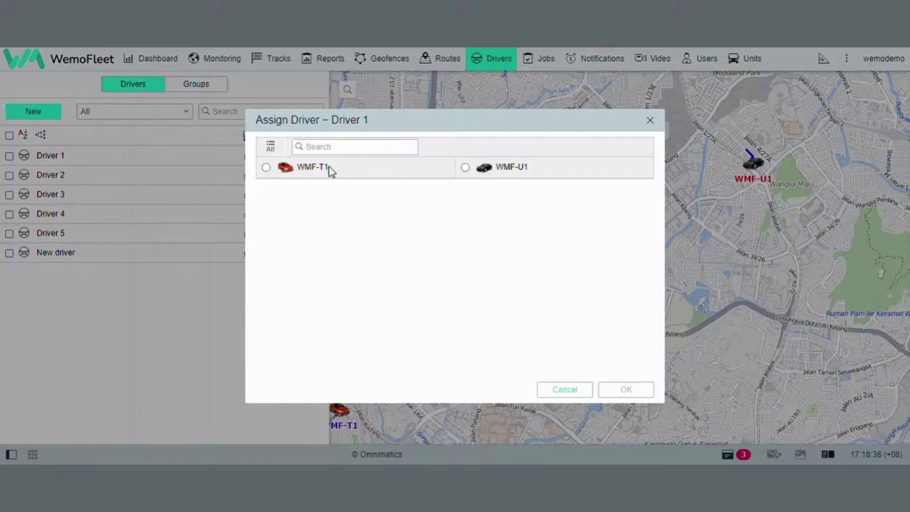
left_click(285, 169)
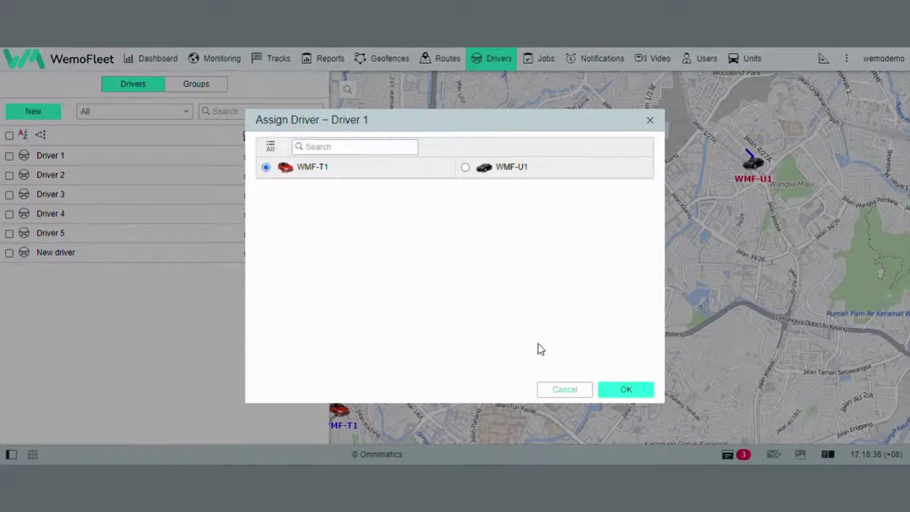
left_click(626, 389)
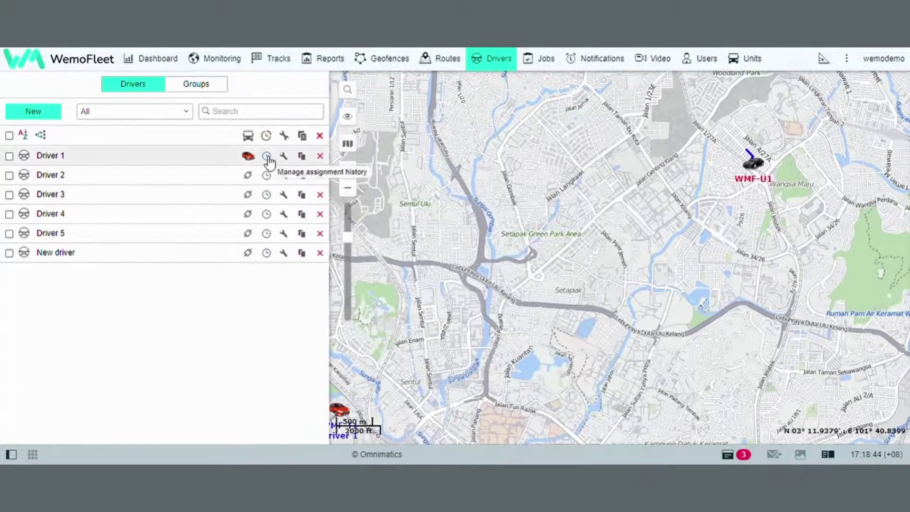
Delete Driver 1's 17:18:10 unassignment entry and register a shift end only.
left_click(267, 156)
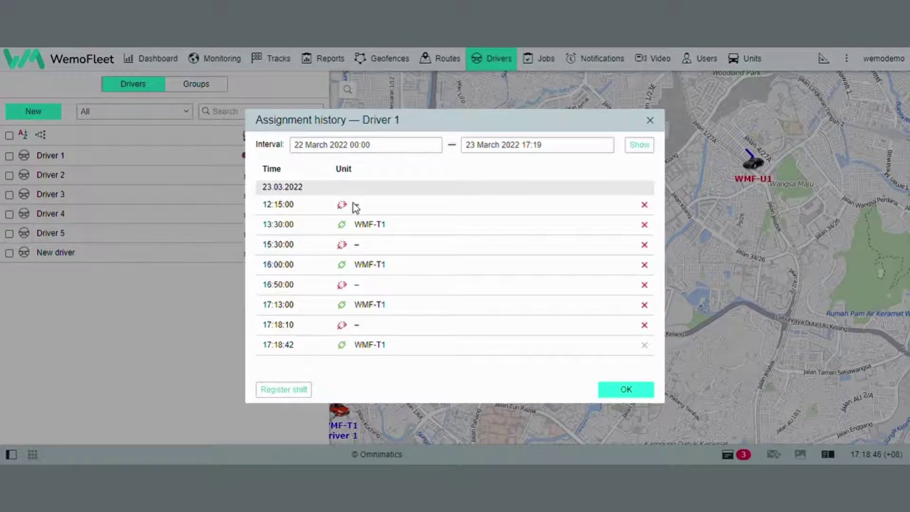
left_click(646, 325)
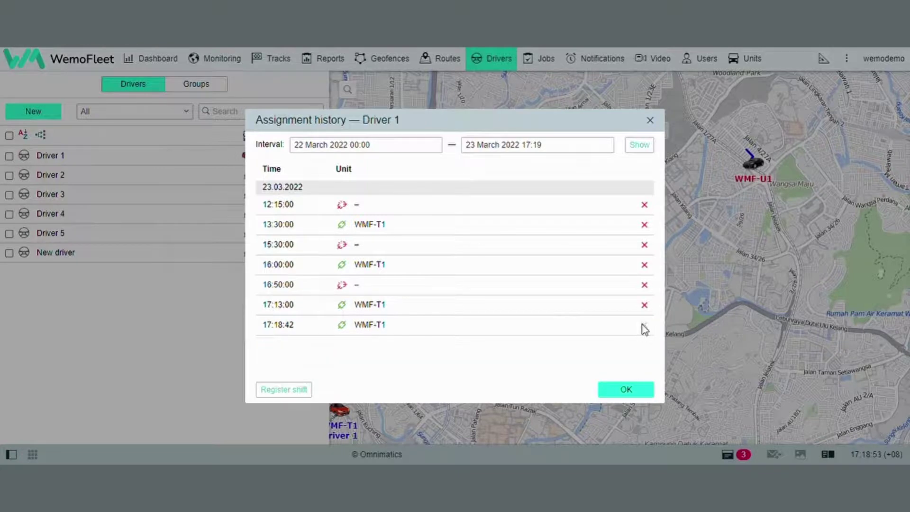
left_click(284, 389)
left_click(375, 253)
left_click(369, 273)
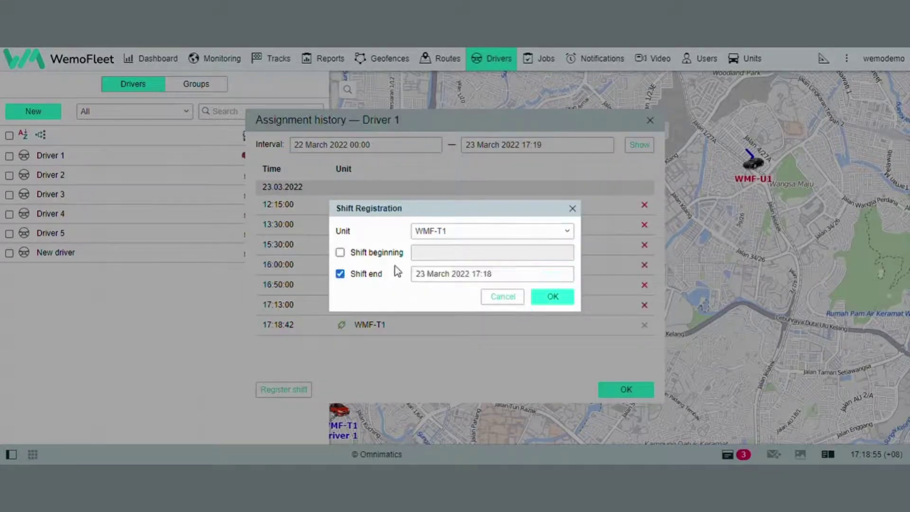
left_click(551, 298)
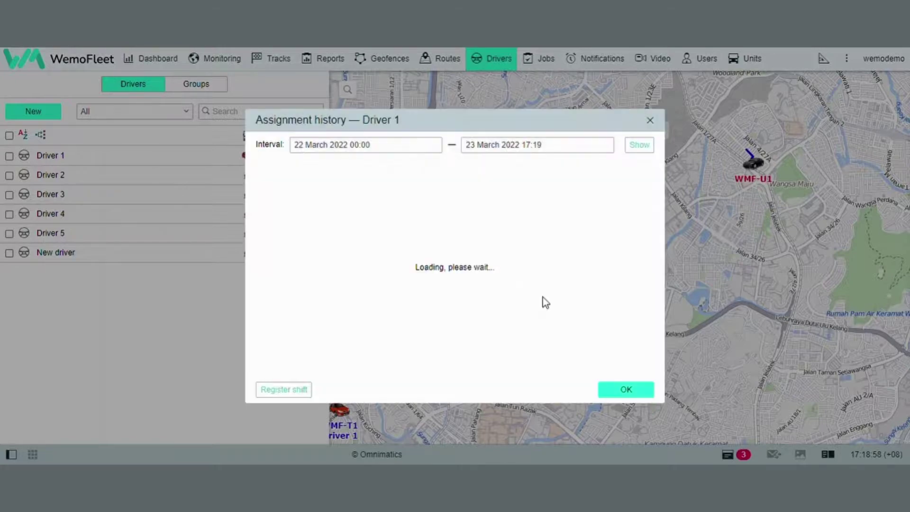